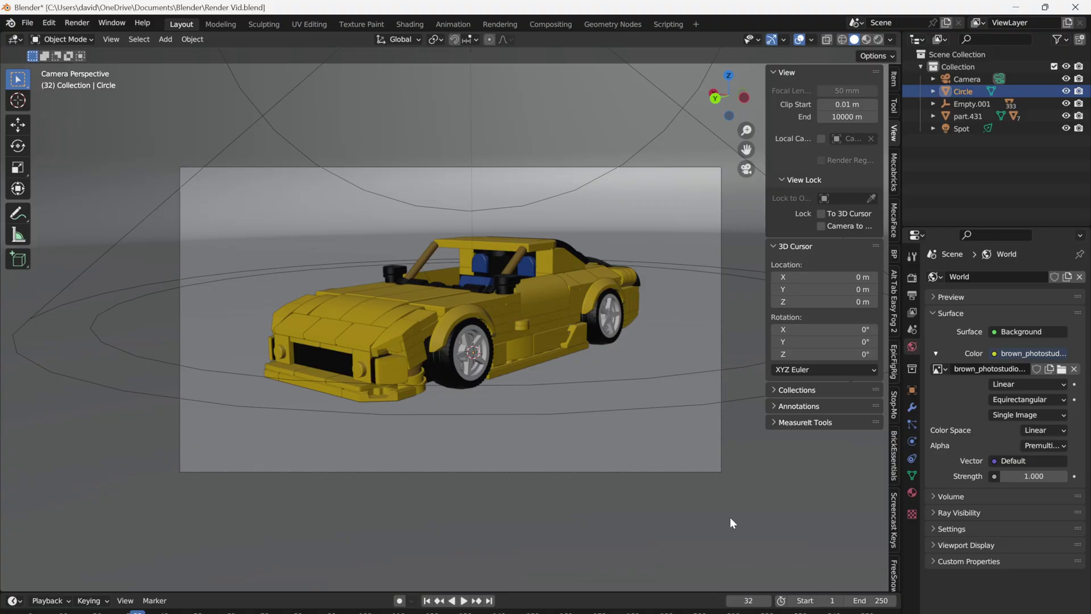
In System preferences, set the Cycles render device to OptiX with the RTX 4060 Laptop GPU.
click(47, 23)
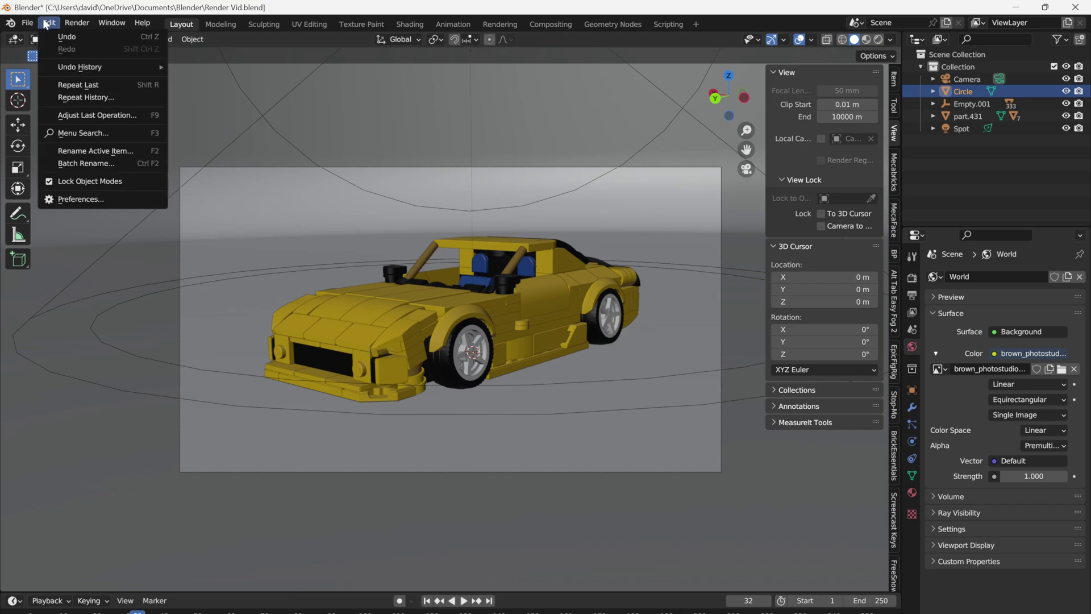
click(100, 201)
click(73, 218)
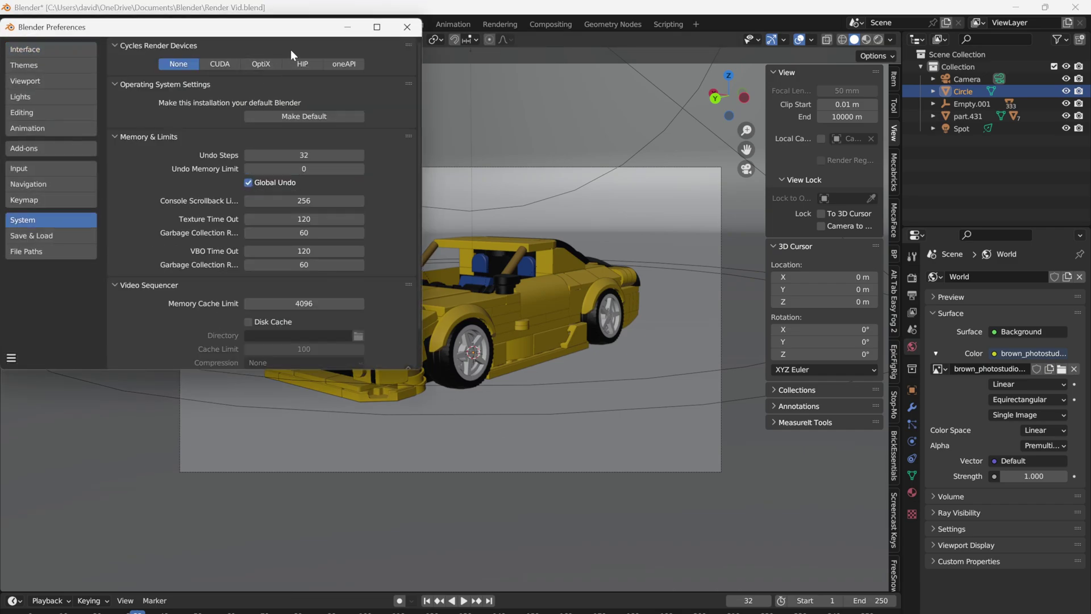
click(265, 64)
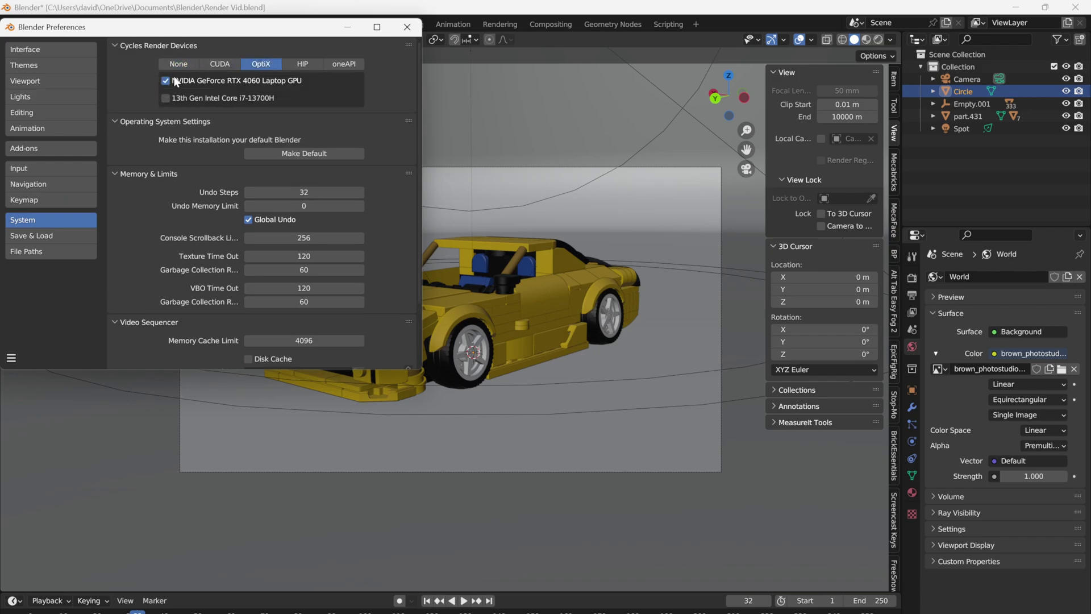
Save the preferences and close the Preferences window.
click(11, 358)
click(45, 325)
click(407, 26)
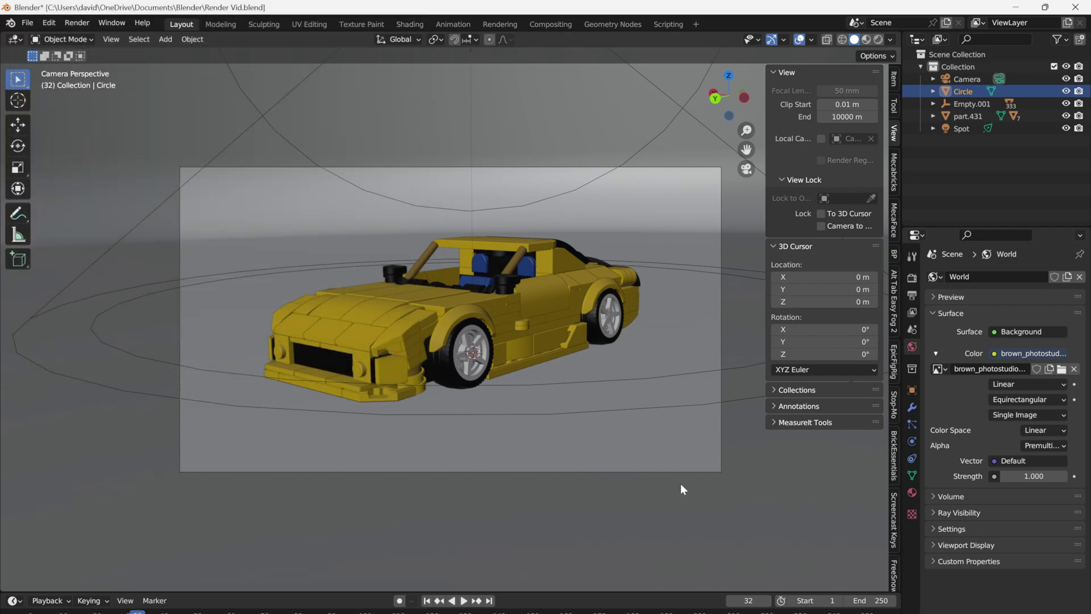
Switch the viewport to Rendered shading and view the noisy yellow car through the camera.
mouse_move(611, 292)
middle_down()
mouse_move(605, 310)
mouse_move(610, 302)
middle_up()
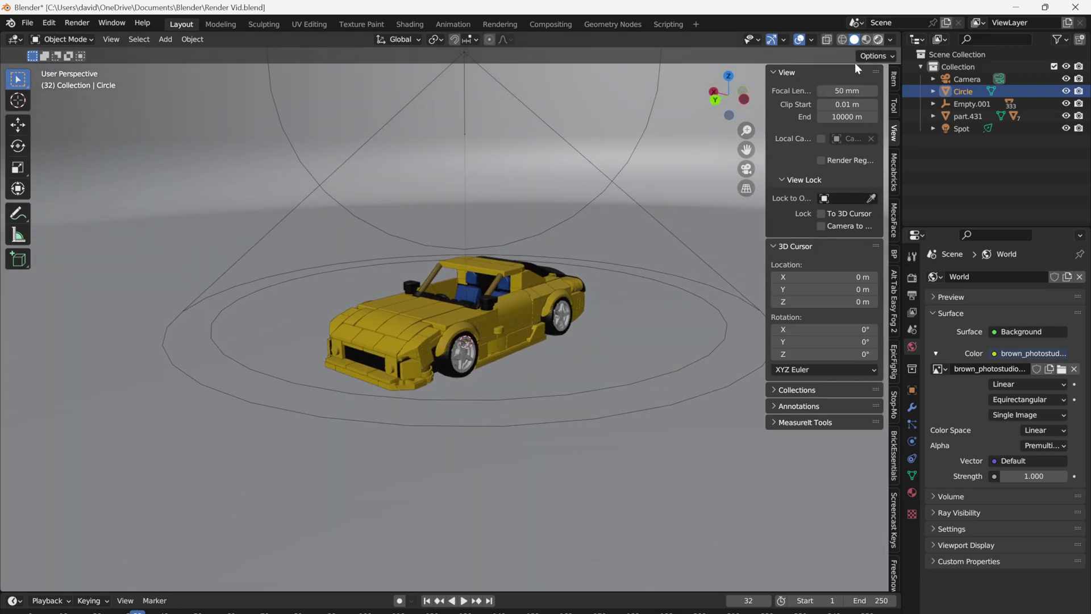
click(878, 39)
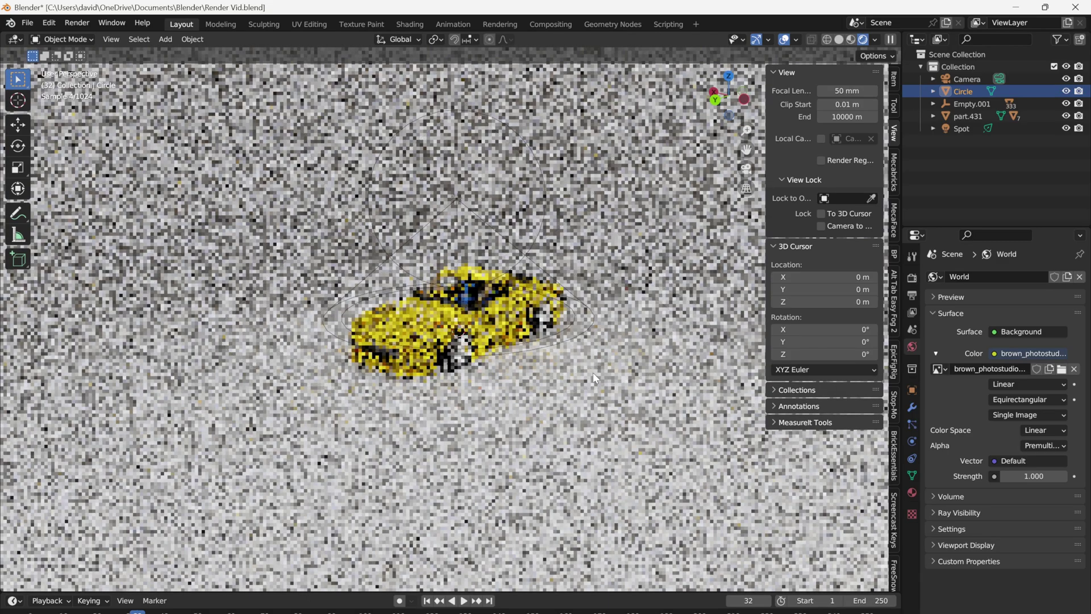
scroll(593, 373, up, 8)
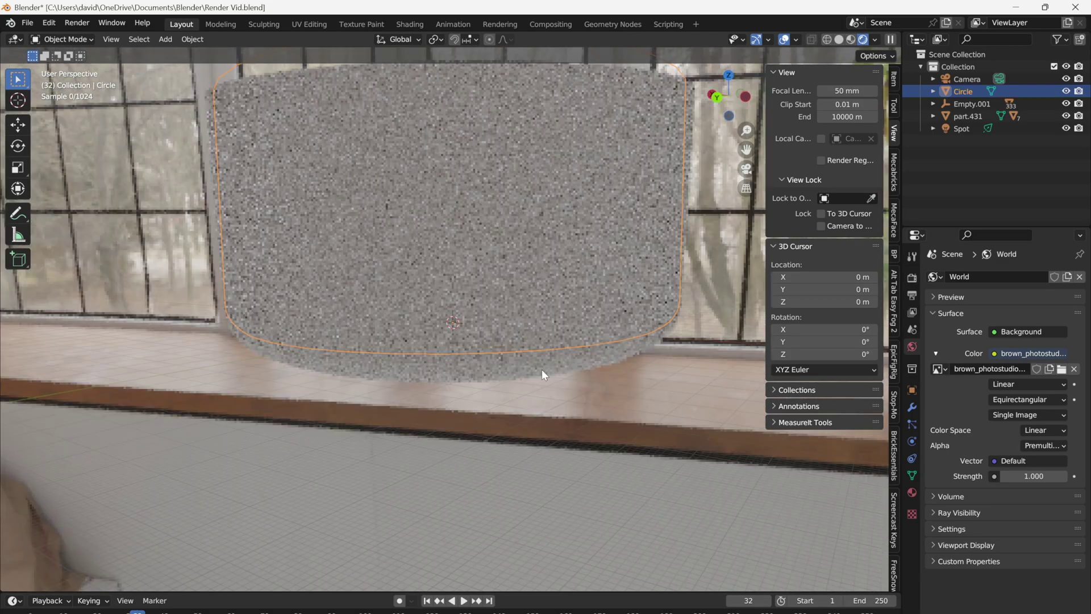
scroll(542, 371, down, 5)
scroll(651, 237, down, 3)
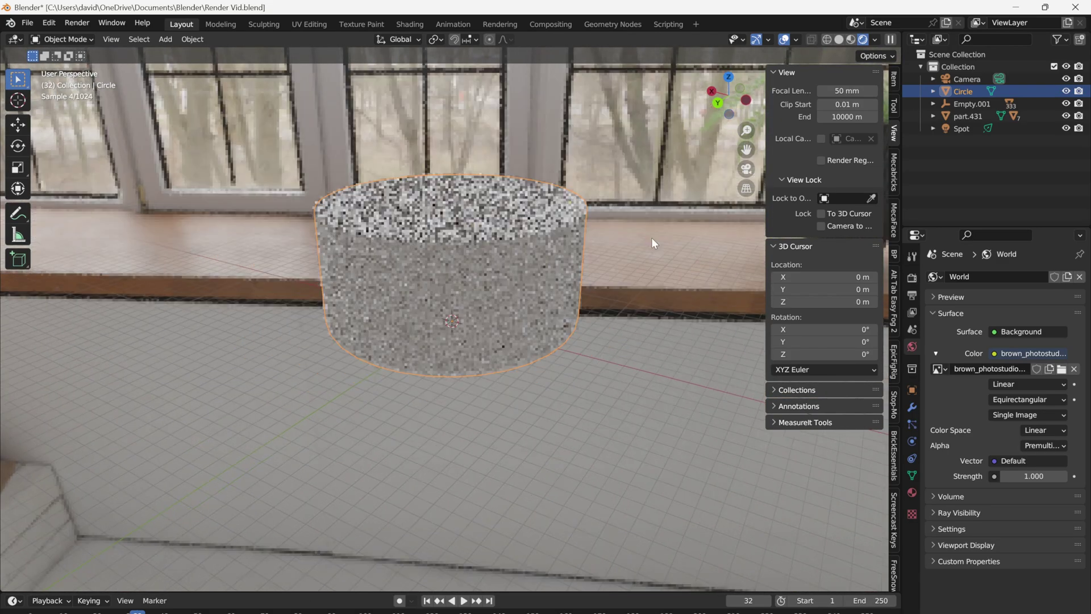
scroll(652, 238, down, 1)
click(745, 173)
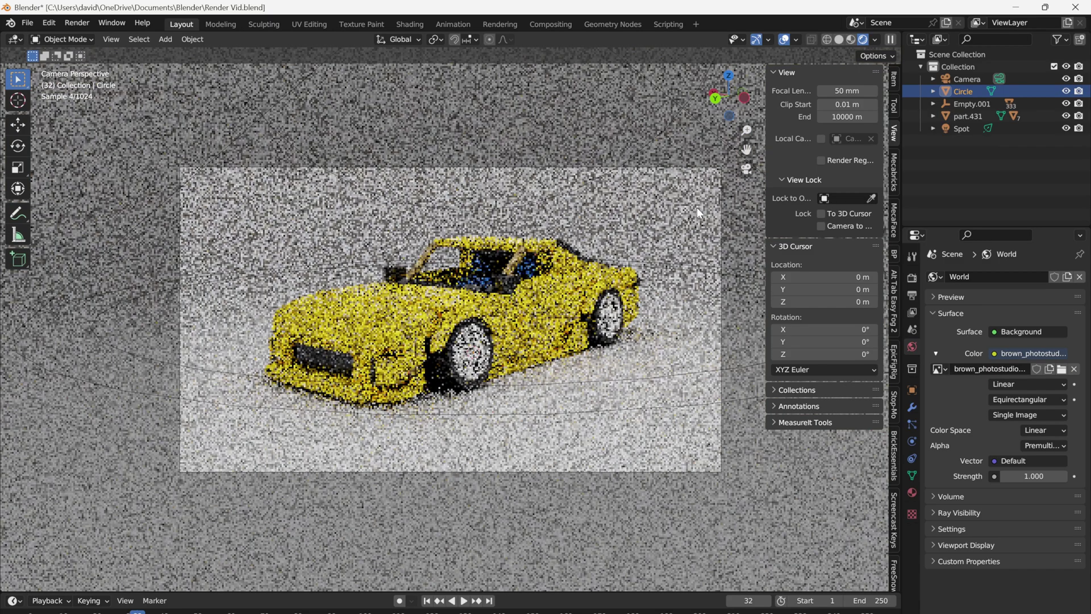
Return to Solid shading and render a test image of the current frame.
key(shift+z)
click(77, 23)
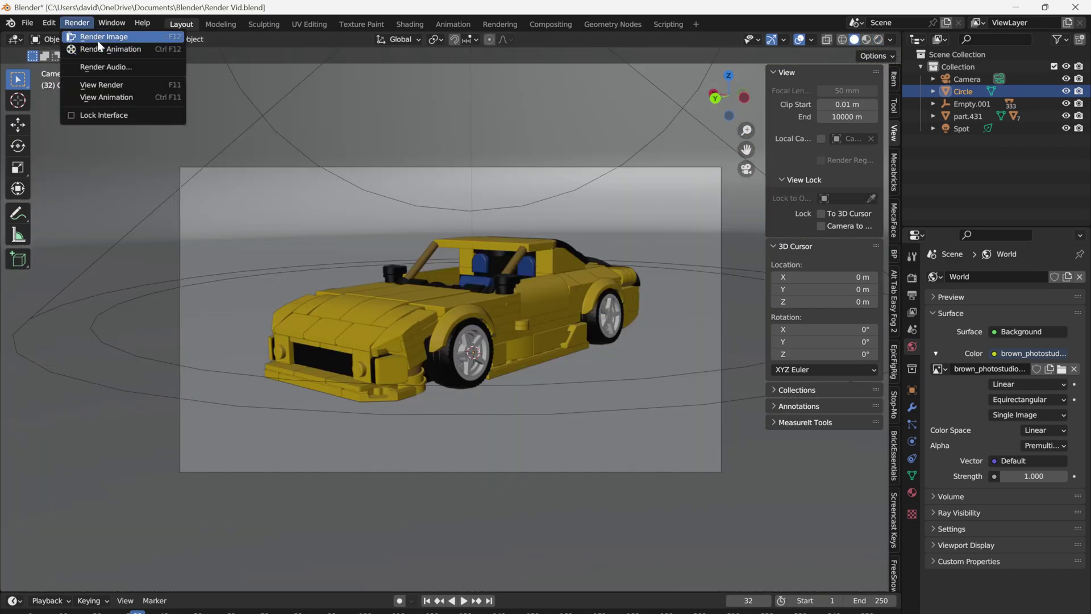
click(91, 34)
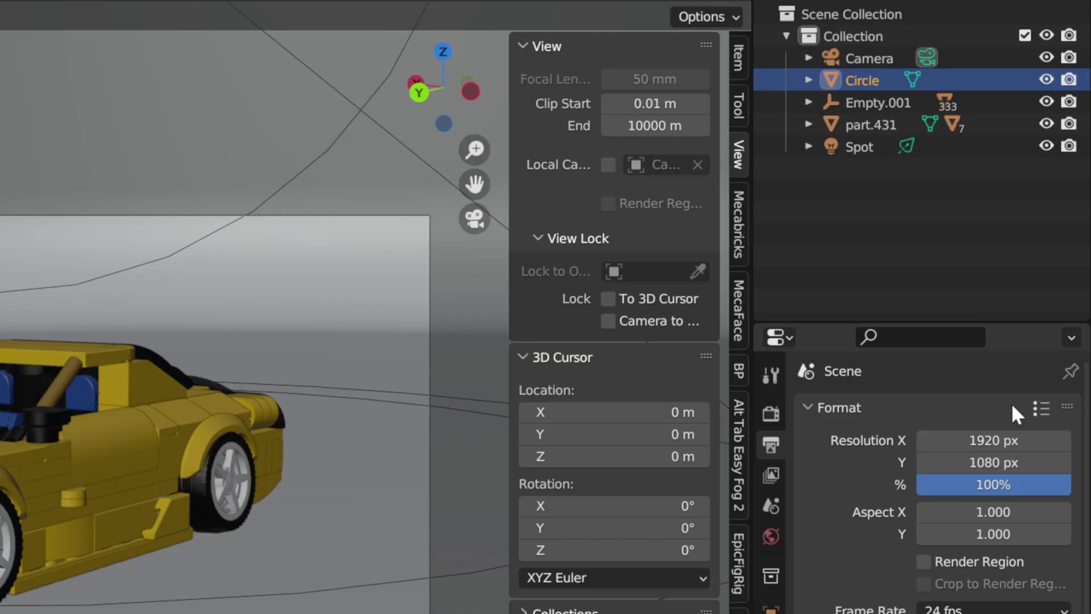
Apply the HDTV 1080p resolution preset for 1920 × 1080 px output.
click(1039, 408)
click(990, 65)
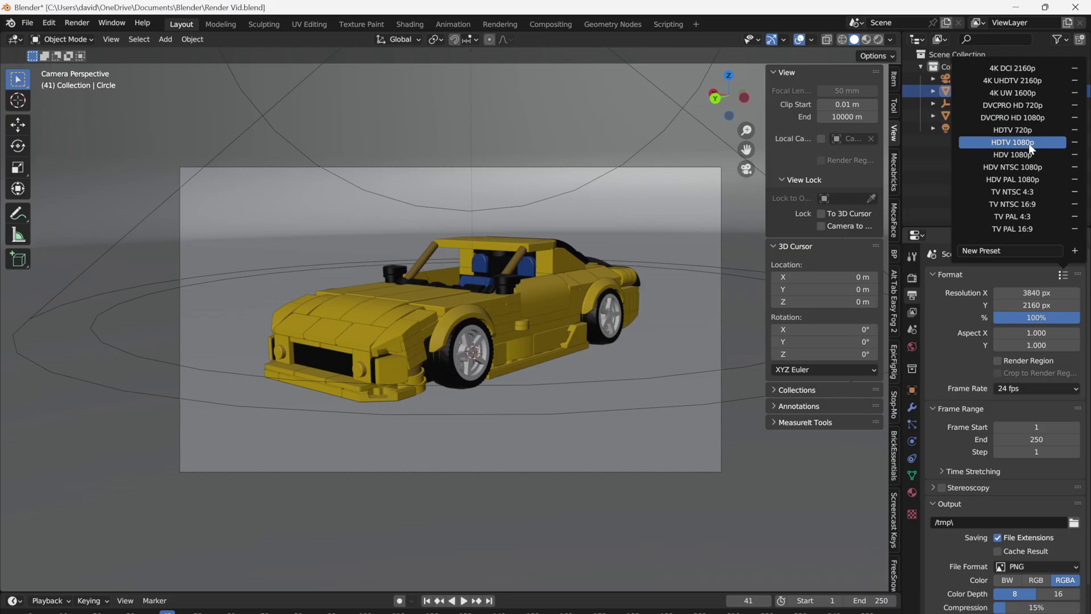
click(1027, 143)
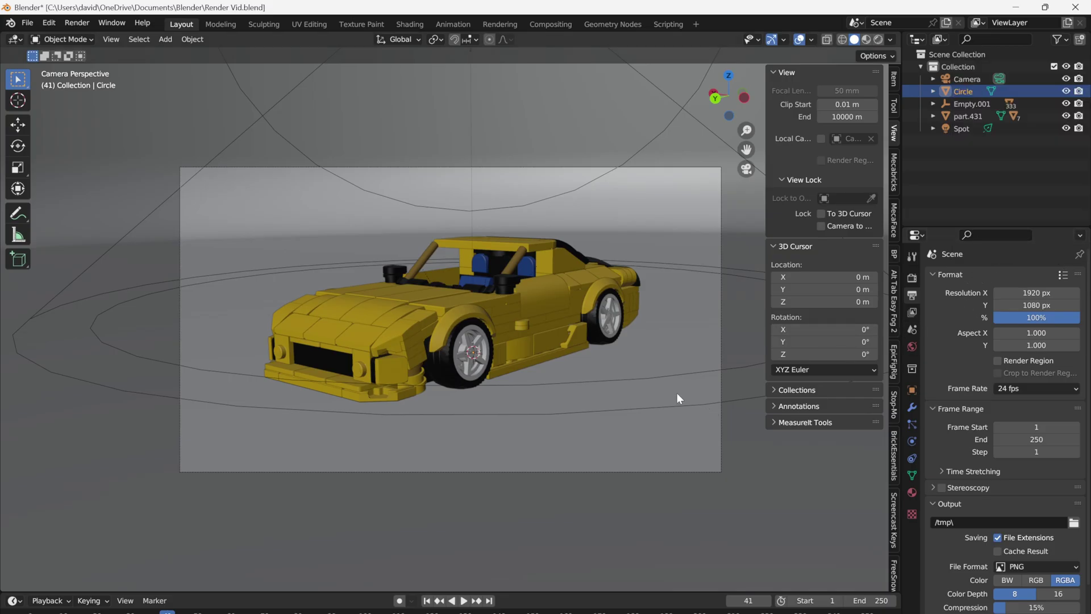
Set the Cycles device to GPU Compute and the render noise threshold to 0.1.
click(912, 278)
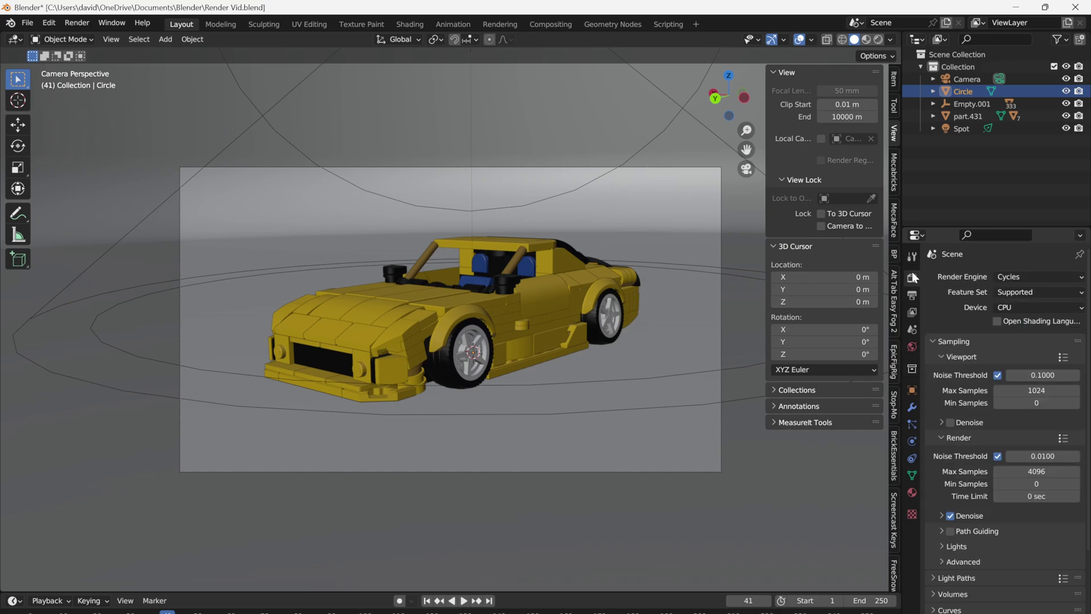
click(1017, 307)
click(1021, 335)
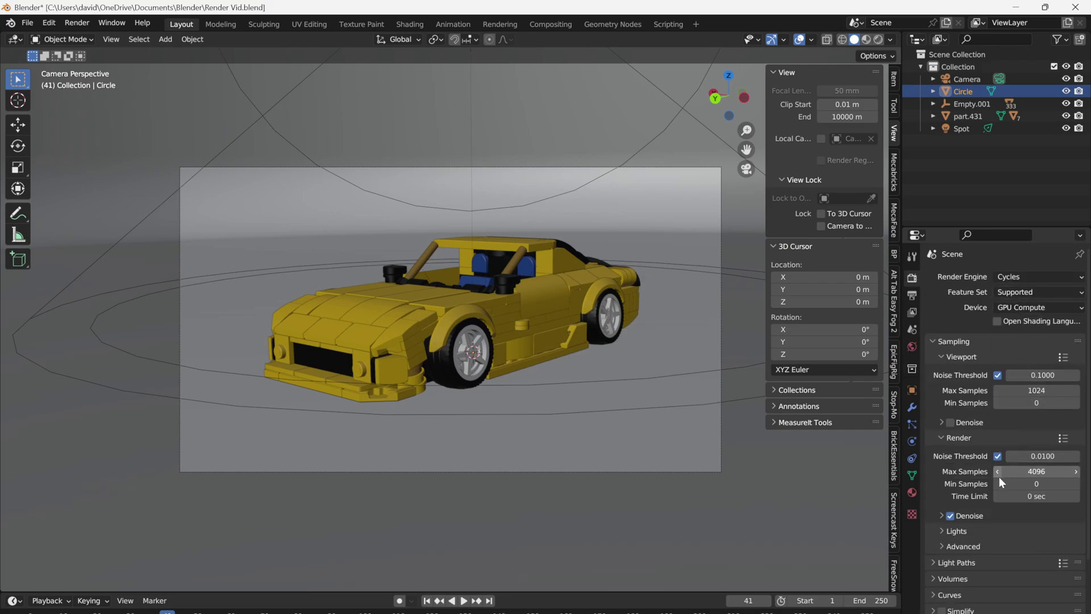
click(1052, 454)
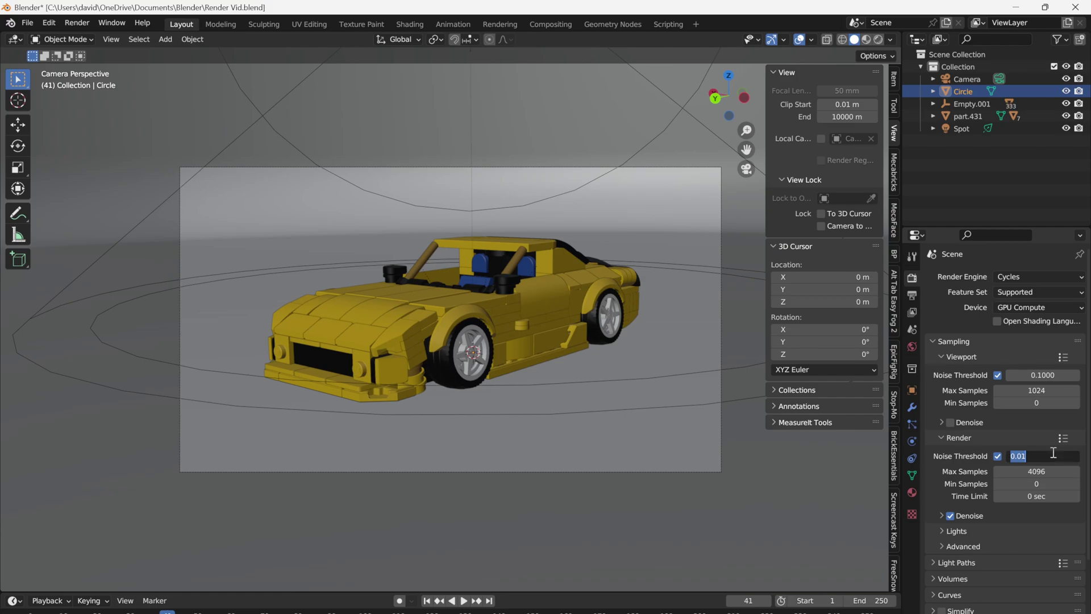
text(0.1)
key(Return)
Choose OptiX as the render denoiser and turn off Light Tree.
click(964, 519)
click(1022, 535)
click(1017, 548)
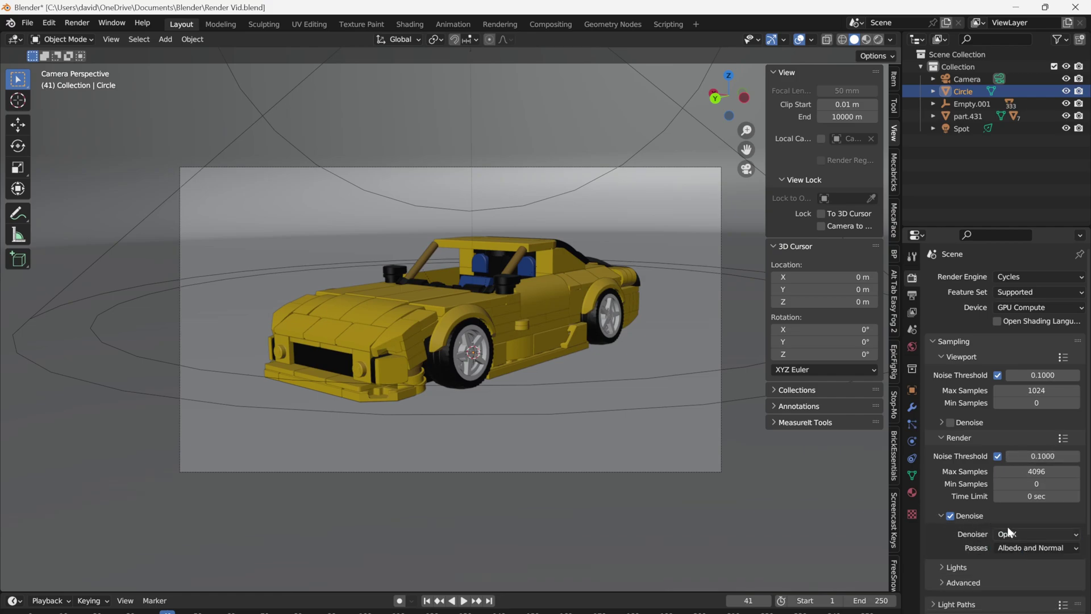
scroll(966, 542, down, 1)
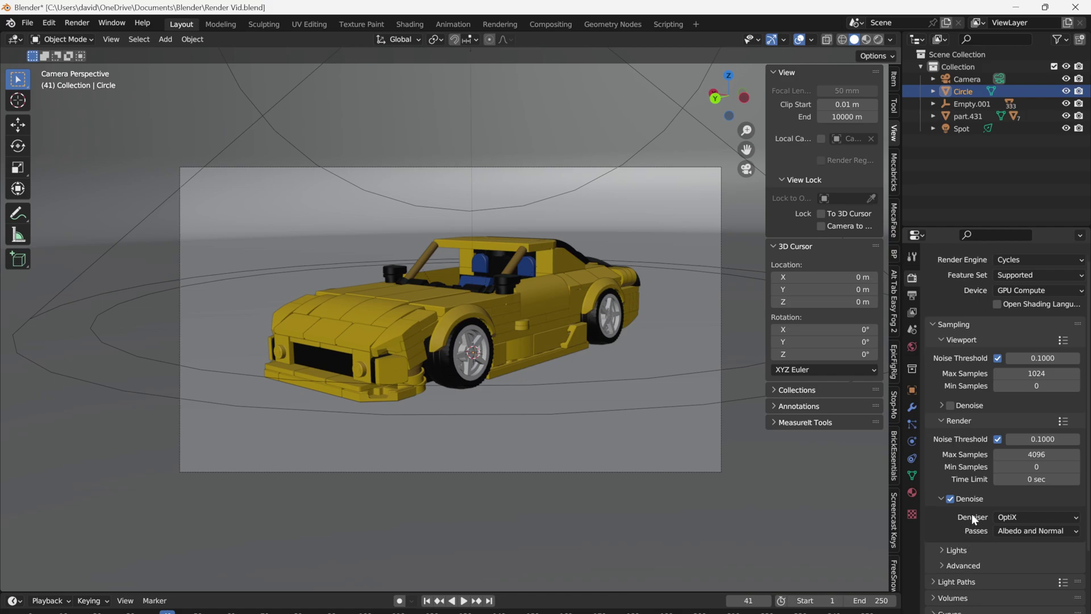
click(960, 549)
scroll(969, 538, down, 2)
click(1009, 535)
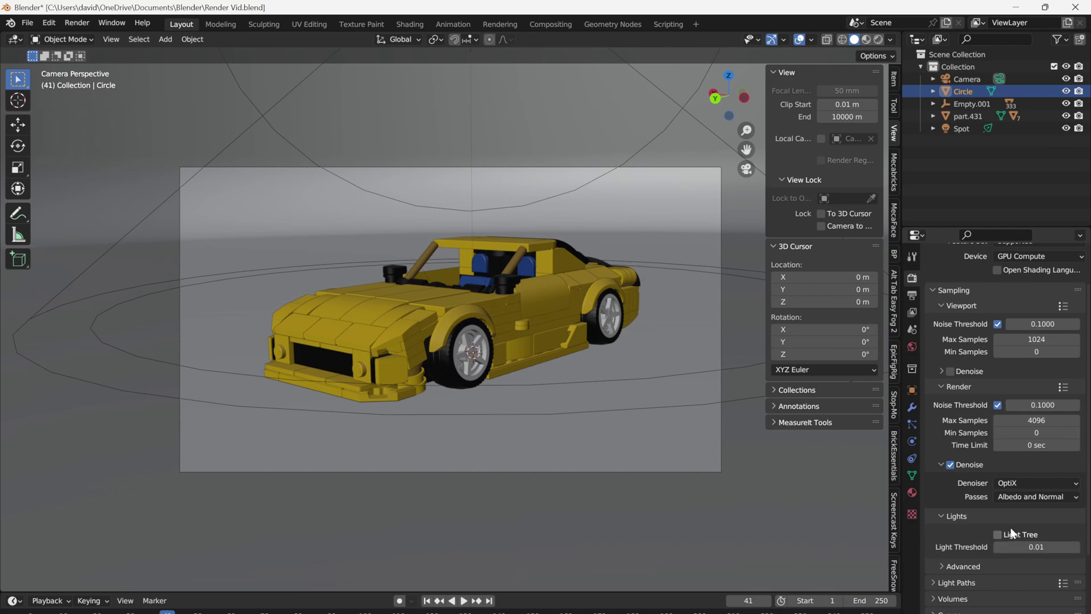
Apply the Fast Global Illumination light path preset.
scroll(1013, 521, down, 2)
click(972, 549)
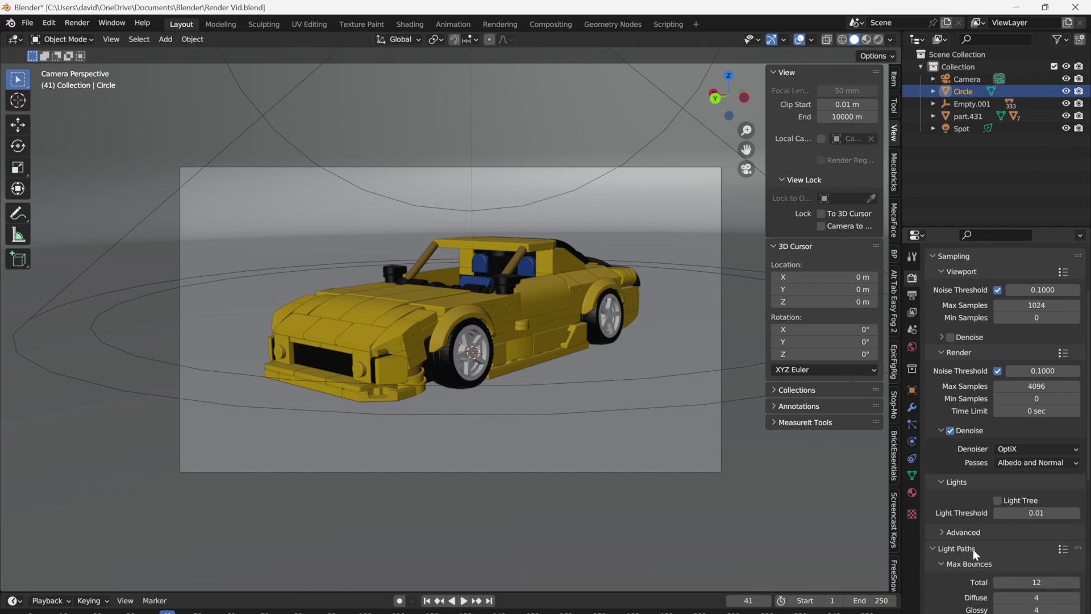
scroll(977, 553, down, 2)
scroll(983, 556, down, 1)
click(1061, 499)
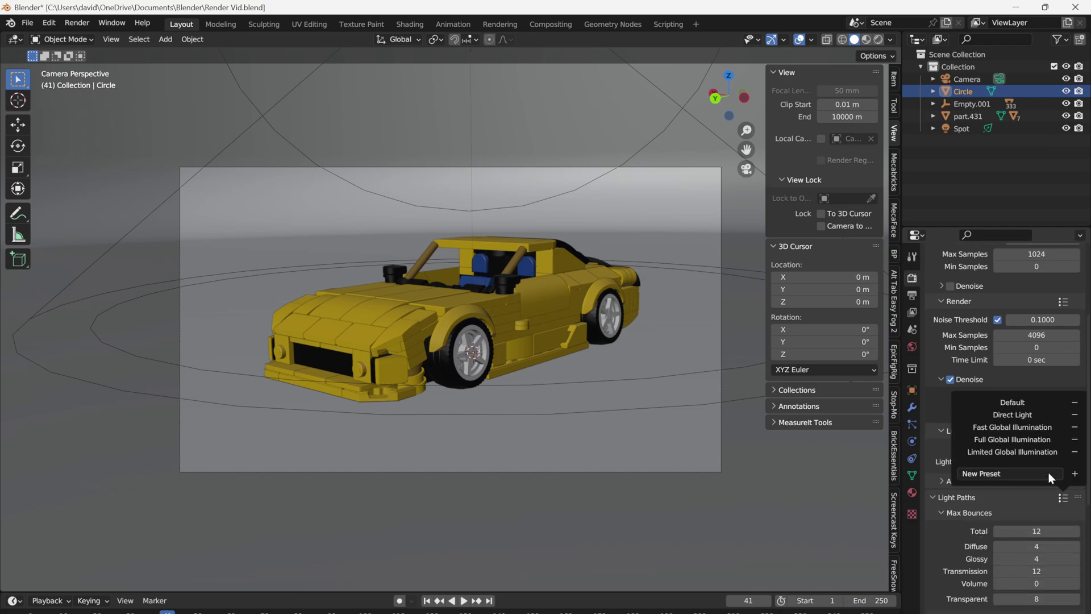
click(1037, 427)
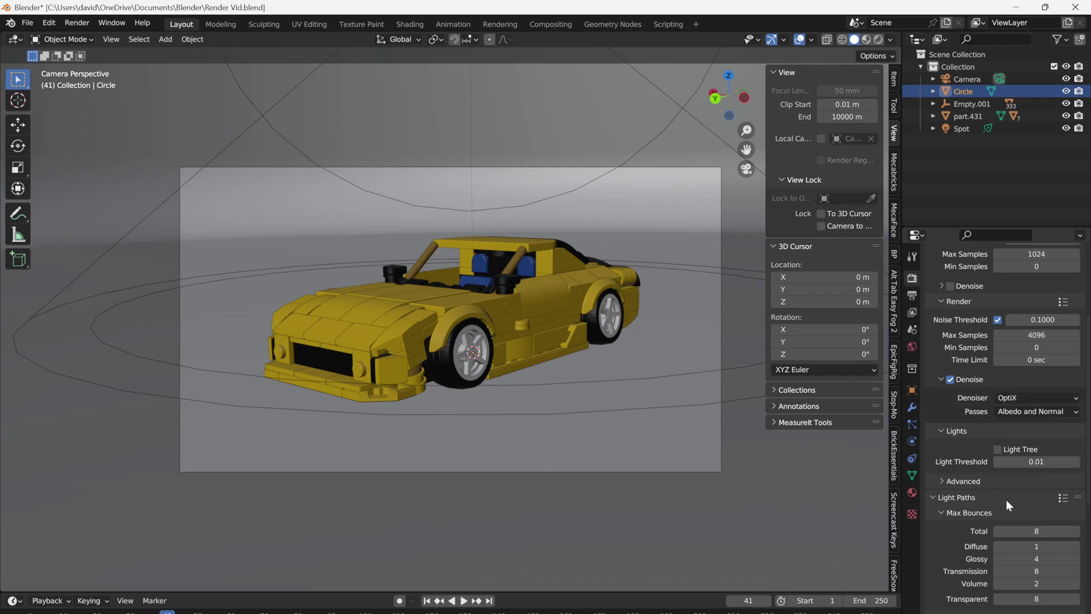
Render the current frame as an image with the new Cycles settings.
click(77, 23)
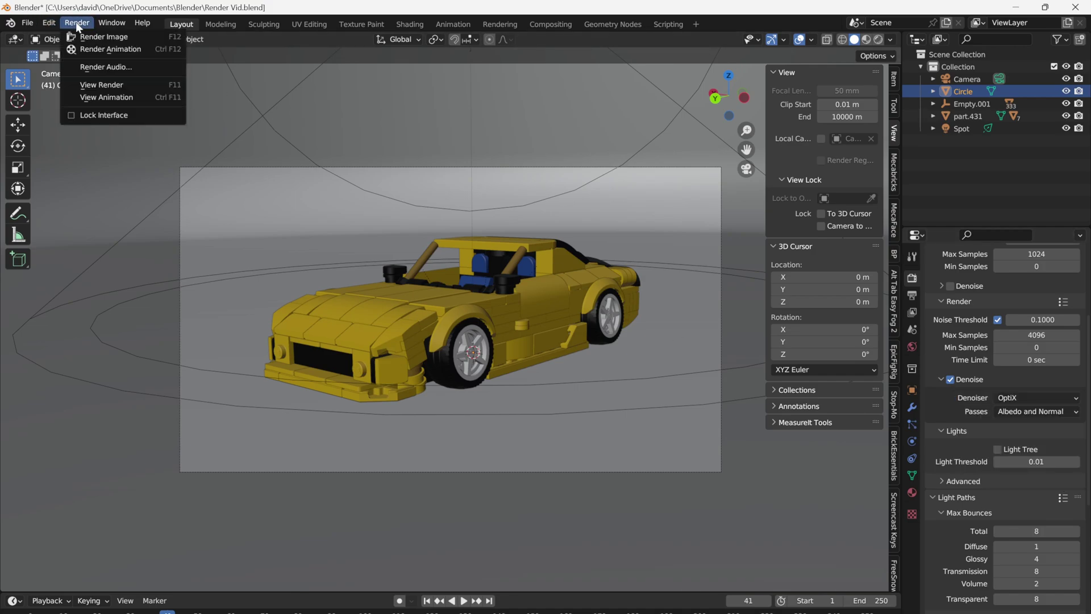
click(104, 37)
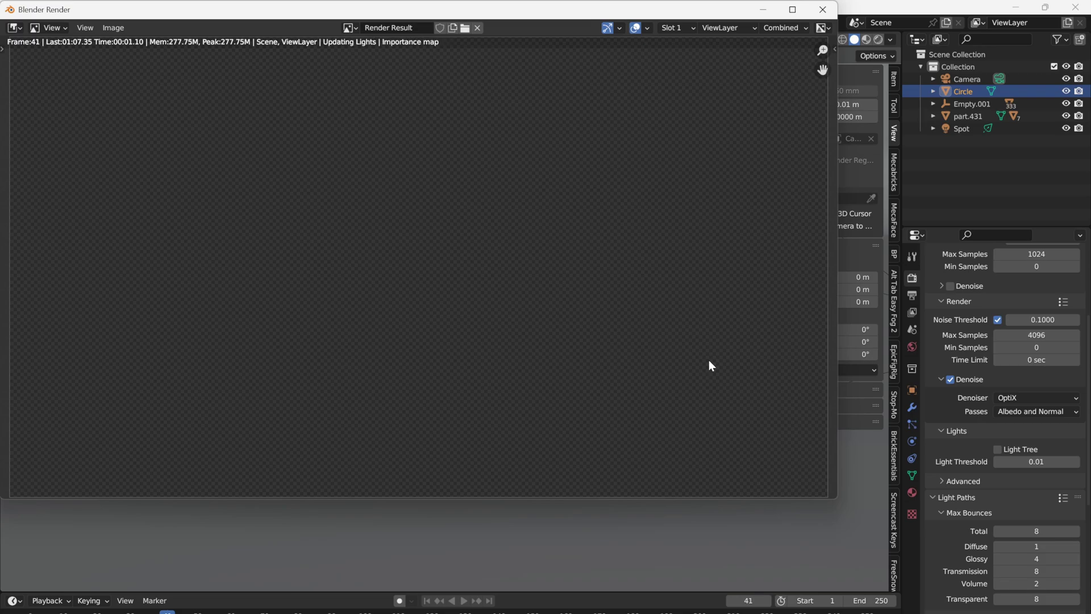